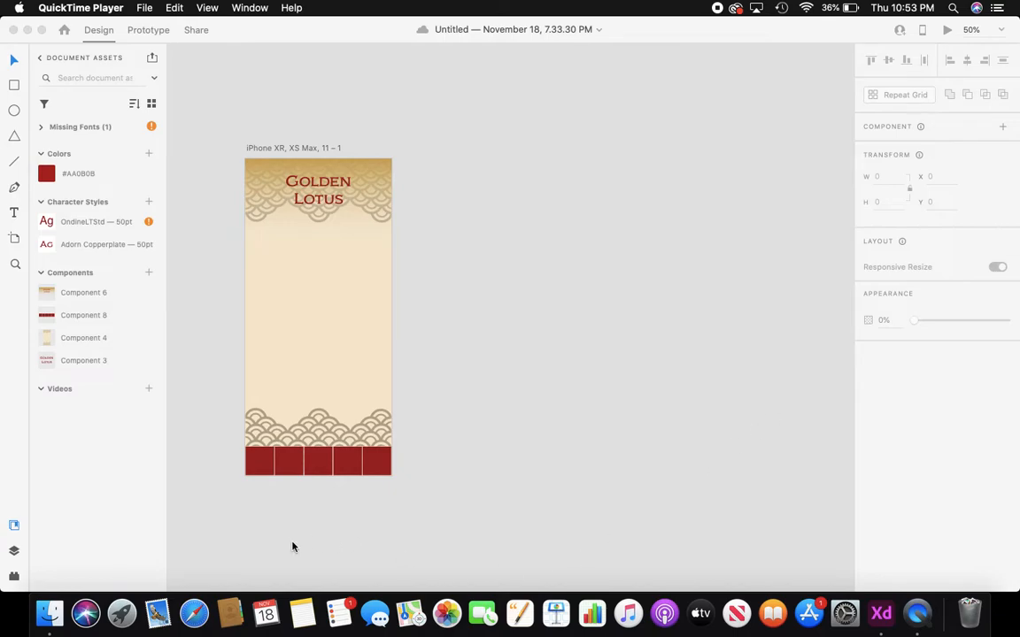
- Add a blank 414 × 896 iPhone XR, XS Max, 11 artboard beside Golden Lotus and save
{"action": "left_click", "coordinate": [14, 239]}
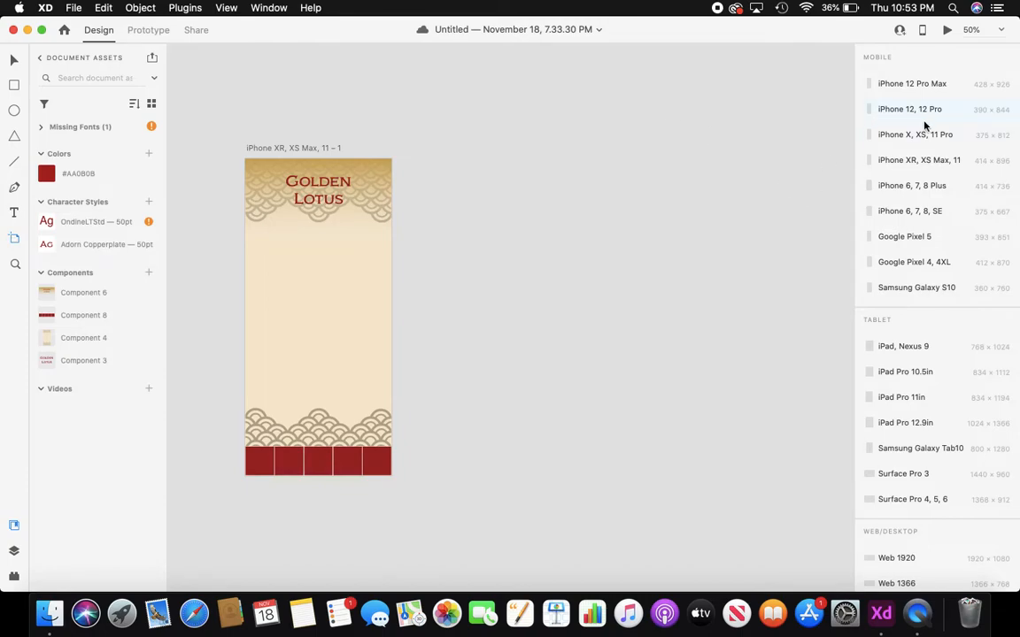
{"action": "left_click", "coordinate": [934, 164]}
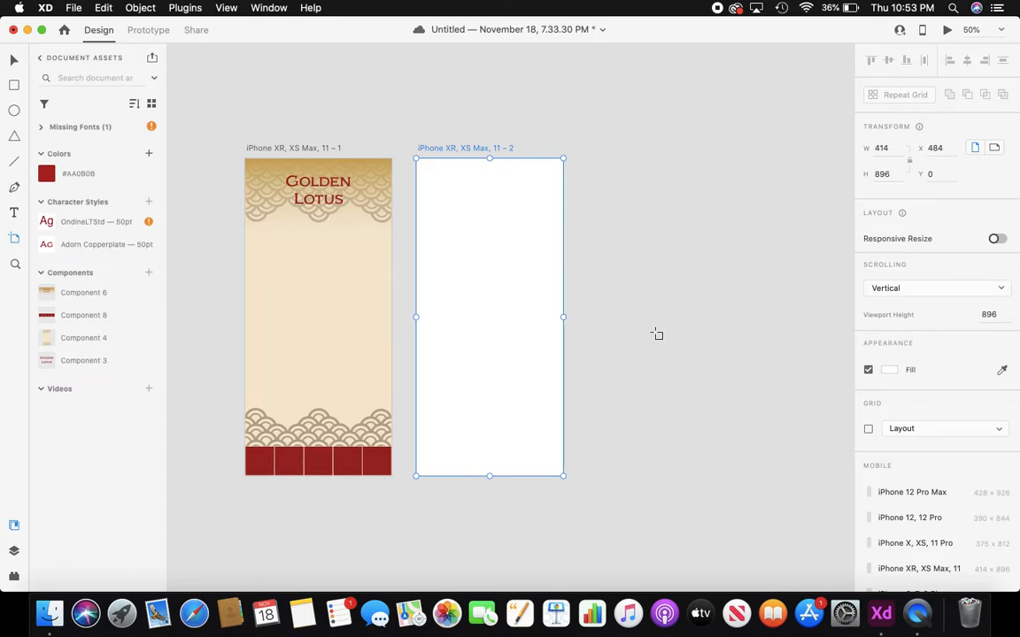
{"action": "key", "text": "super+s"}
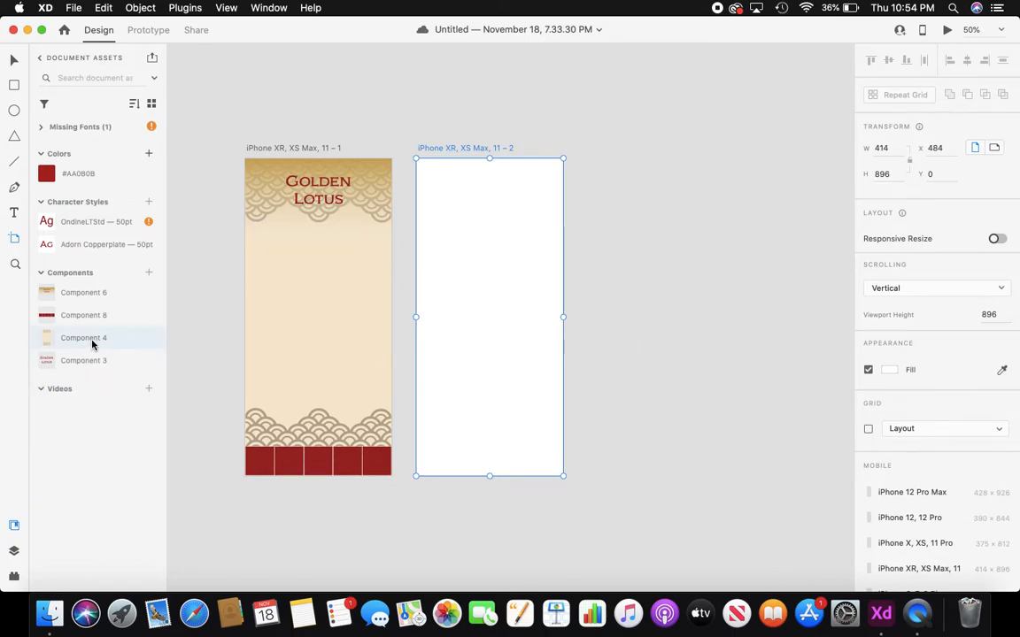
- Place the scalloped background component on artboard 2, fix it when scrolling, and lock it
{"action": "left_click_drag", "start_coordinate": [92, 344], "coordinate": [440, 192]}
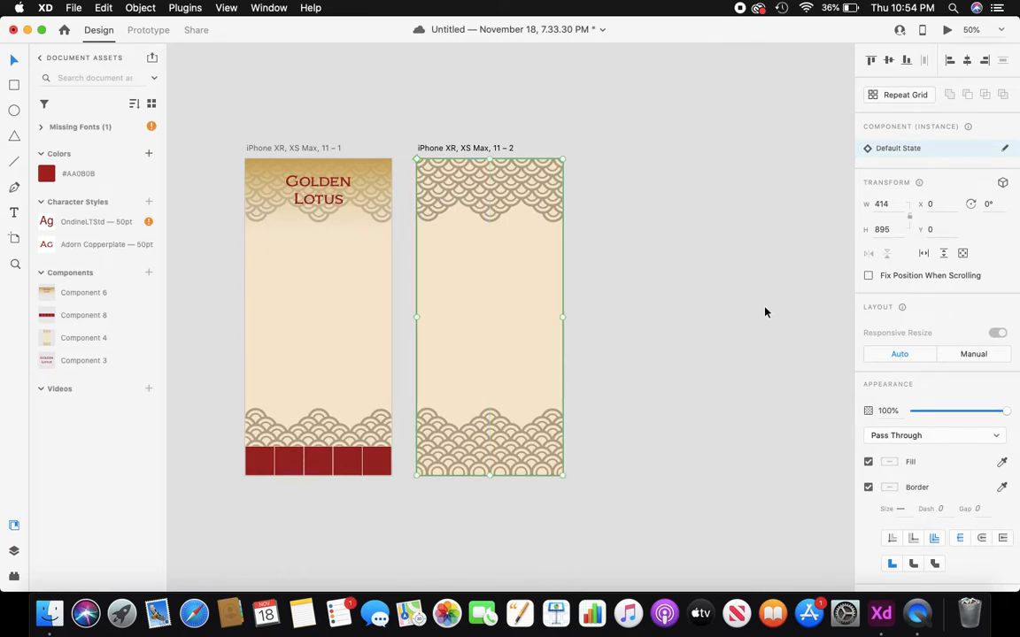
{"action": "left_click", "coordinate": [870, 277]}
{"action": "key", "text": "super+l"}
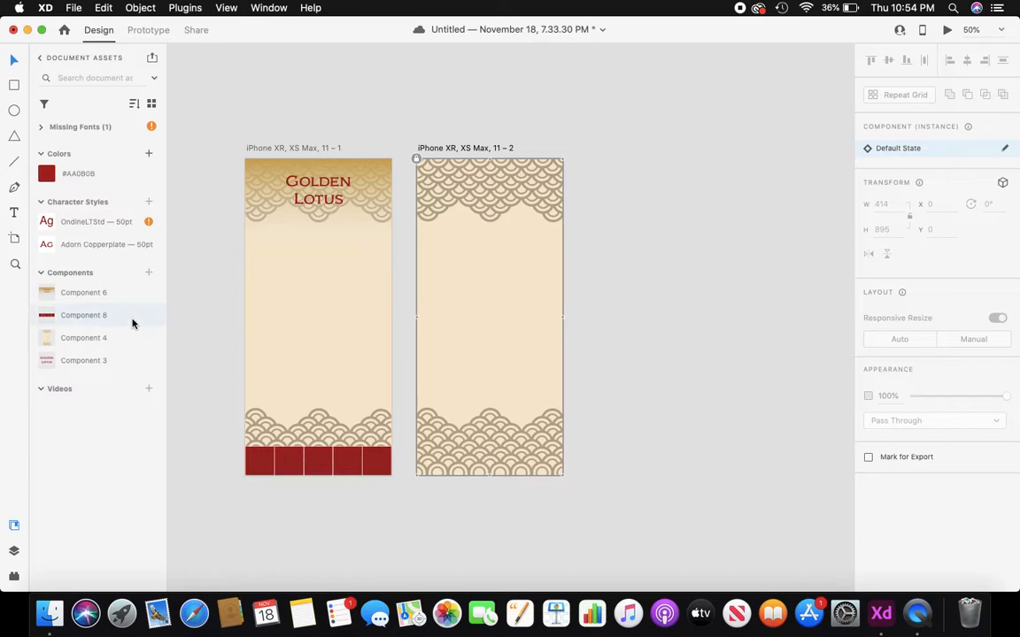
- Add the red footer and Golden Lotus header components, each fixed when scrolling
{"action": "left_click_drag", "start_coordinate": [107, 316], "coordinate": [449, 472]}
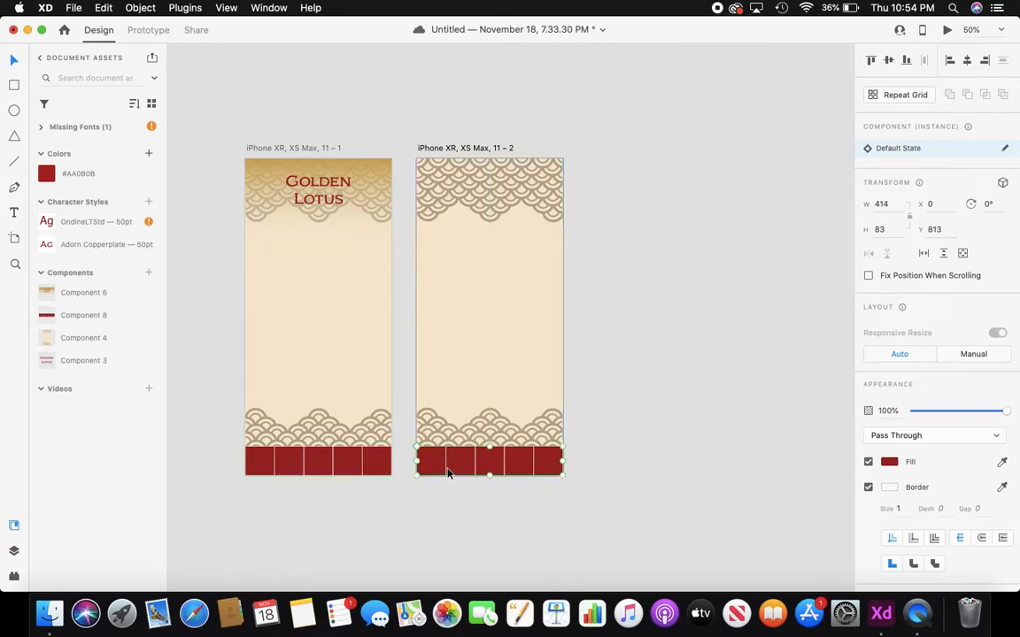
{"action": "left_click", "coordinate": [868, 276]}
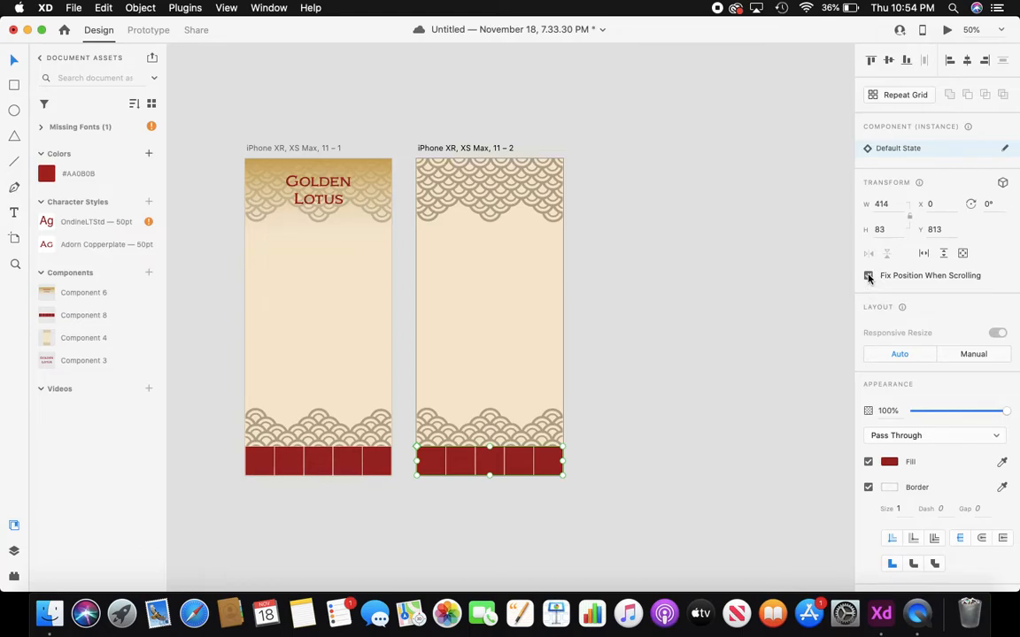
{"action": "left_click", "coordinate": [790, 336]}
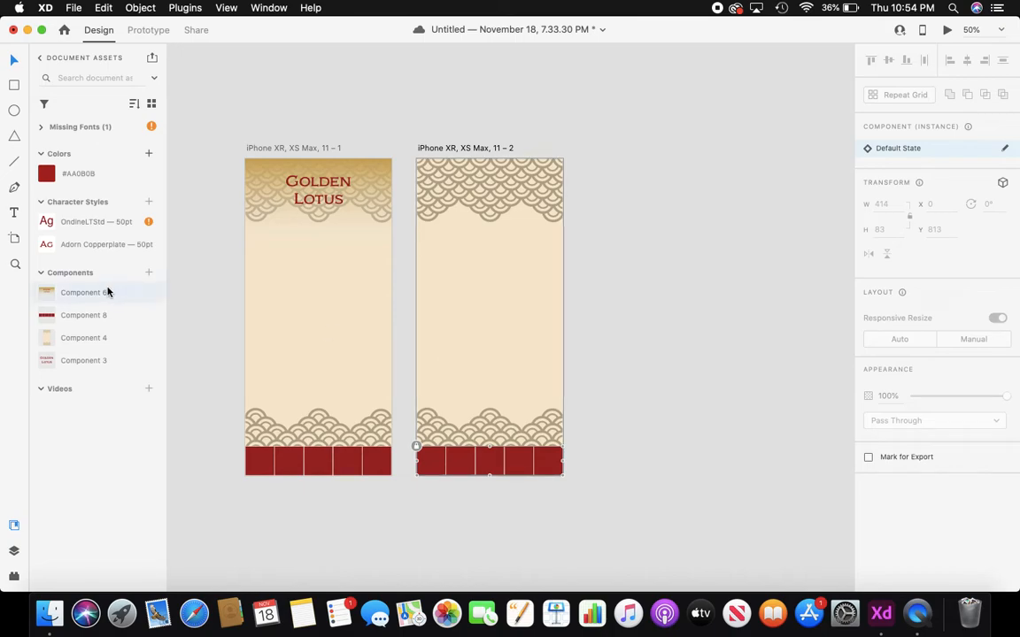
{"action": "left_click_drag", "start_coordinate": [107, 292], "coordinate": [443, 175]}
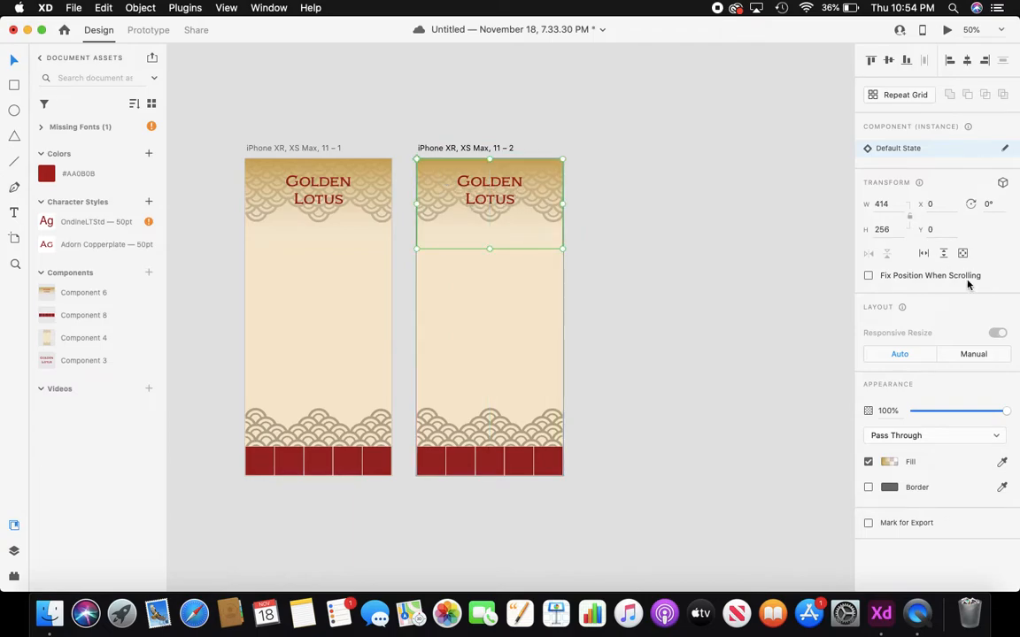
{"action": "left_click", "coordinate": [869, 278]}
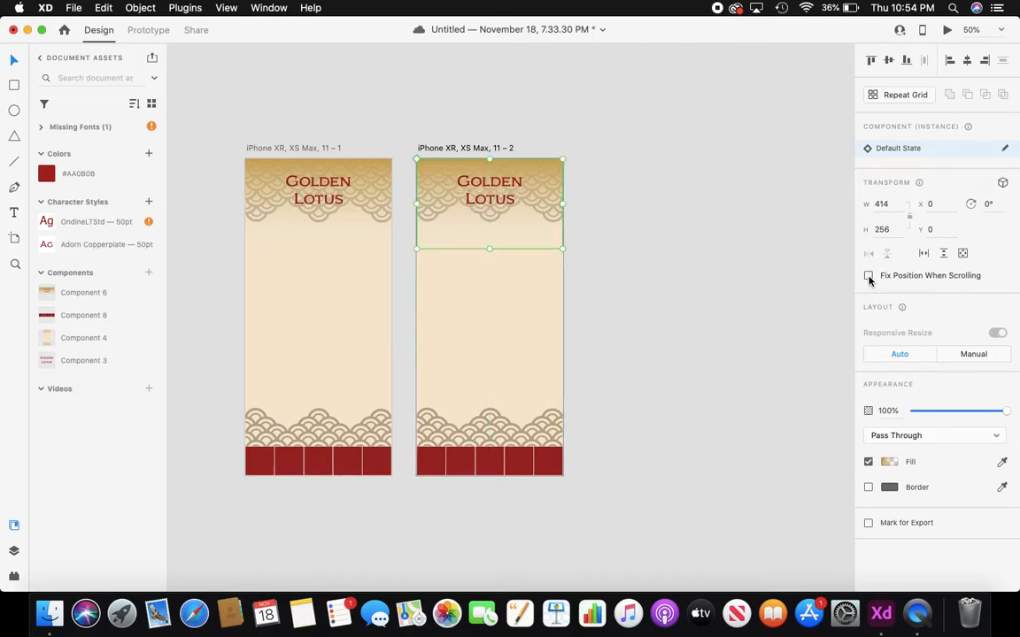
{"action": "left_click", "coordinate": [640, 255]}
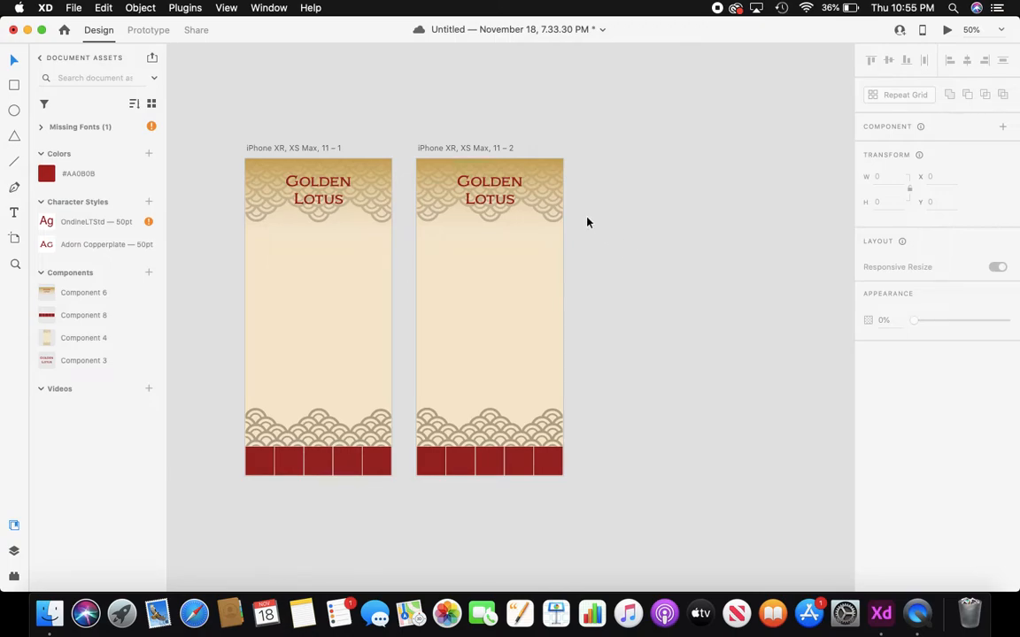
{"action": "left_click", "coordinate": [489, 149]}
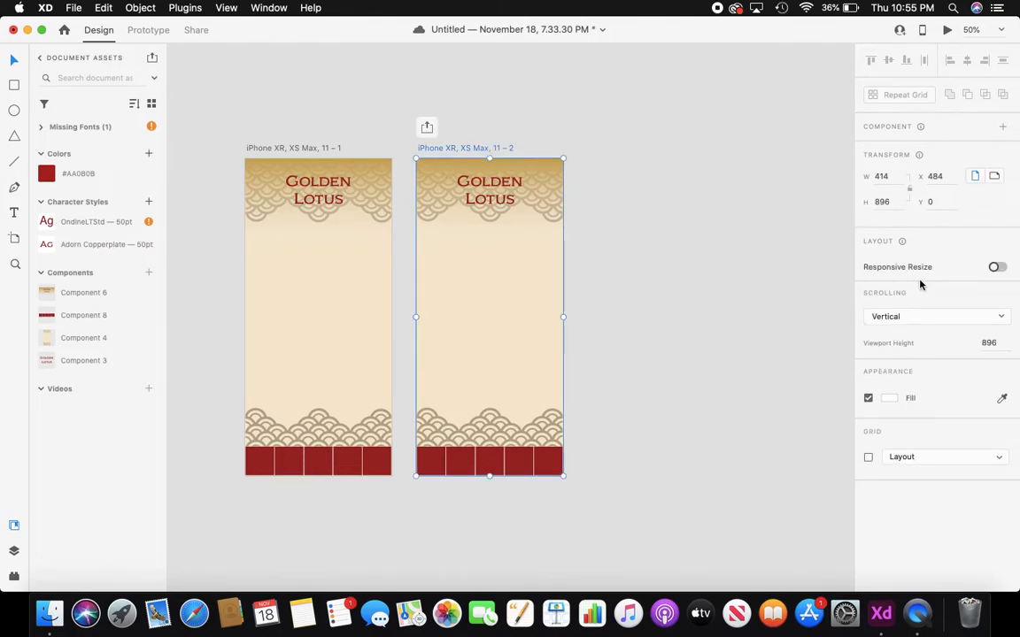
{"action": "left_click", "coordinate": [1002, 316]}
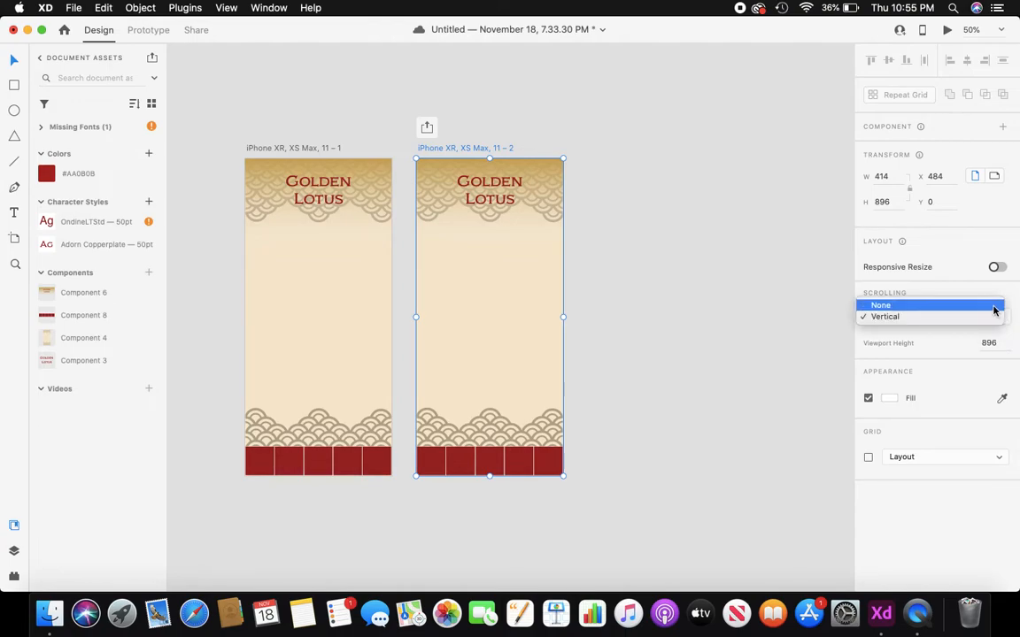
{"action": "left_click", "coordinate": [993, 303]}
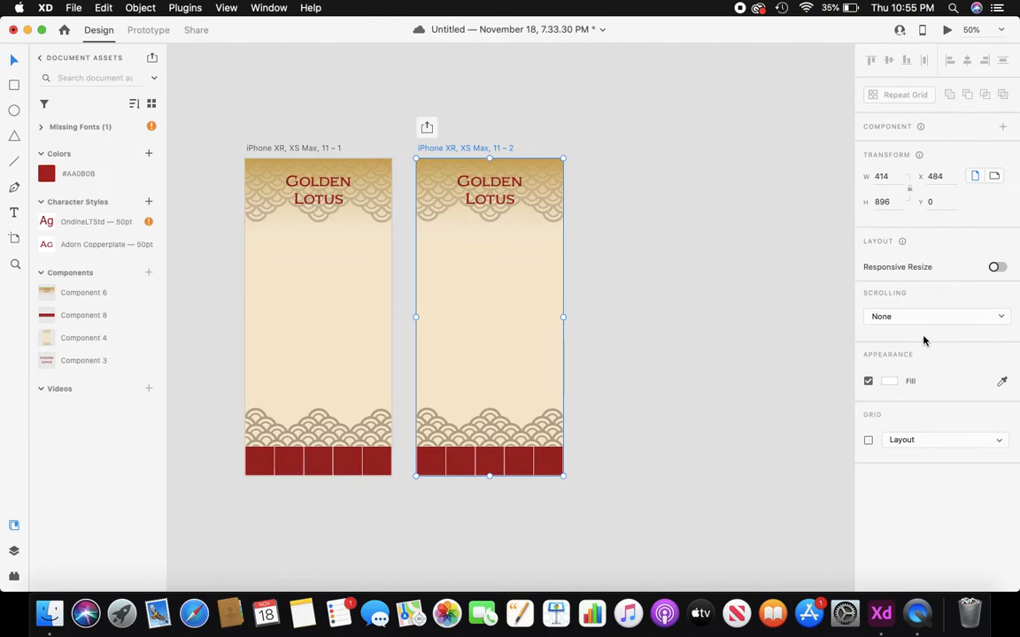
{"action": "left_click", "coordinate": [1002, 316]}
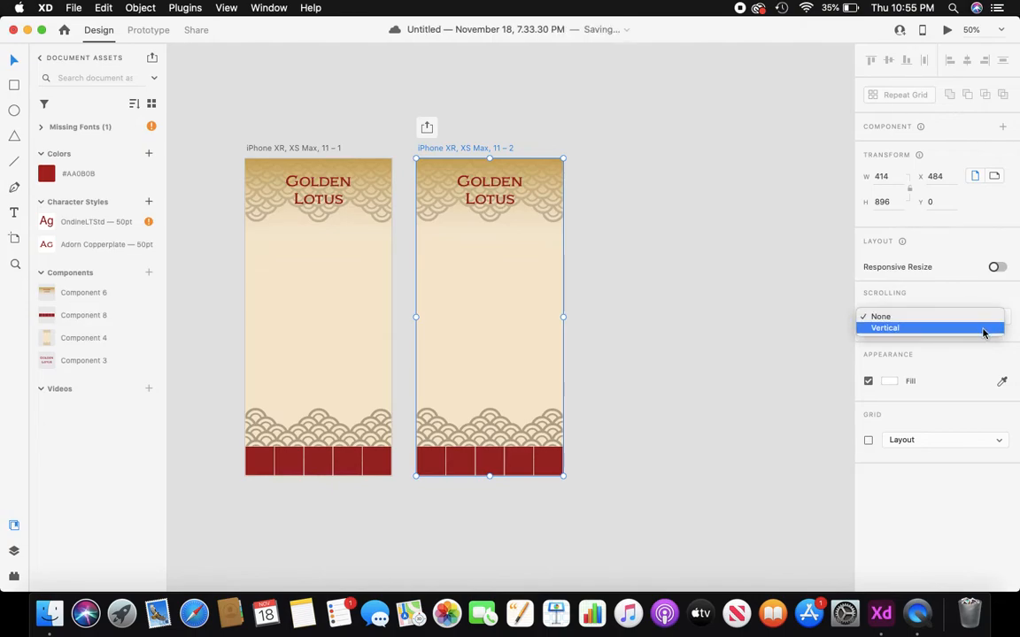
{"action": "left_click", "coordinate": [982, 329]}
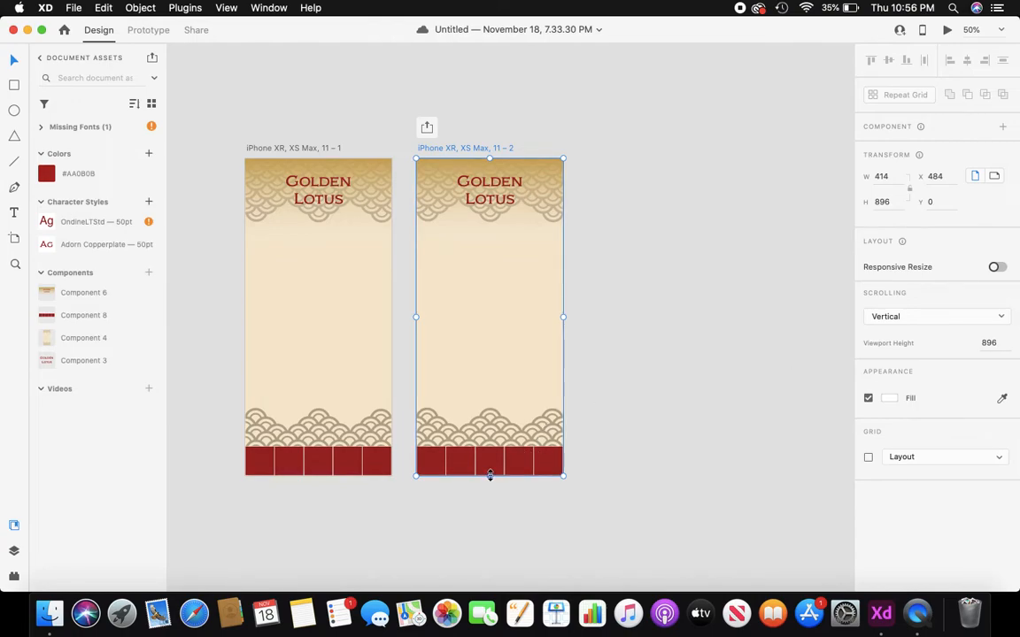
- Stretch the second artboard's height from 896 to 1382 and zoom out to view it
{"action": "left_click_drag", "start_coordinate": [489, 475], "coordinate": [493, 556]}
{"action": "left_click_drag", "start_coordinate": [492, 555], "coordinate": [490, 555]}
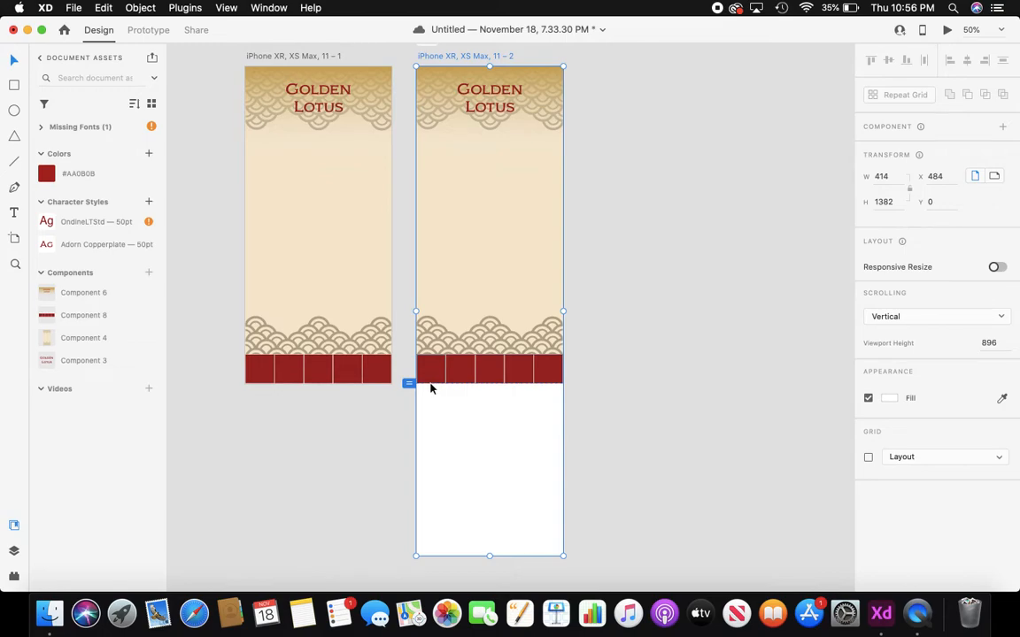
{"action": "scroll", "coordinate": [452, 391], "scroll_direction": "up", "scroll_amount": 5}
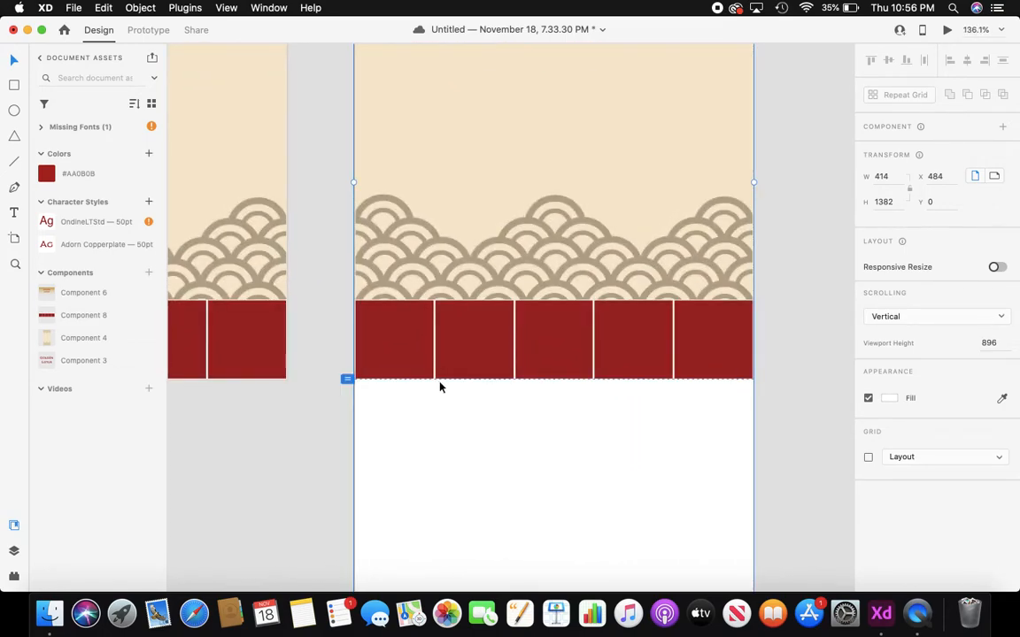
{"action": "scroll", "coordinate": [432, 401], "scroll_direction": "down", "scroll_amount": 2}
{"action": "scroll", "coordinate": [432, 401], "scroll_direction": "down", "scroll_amount": 5}
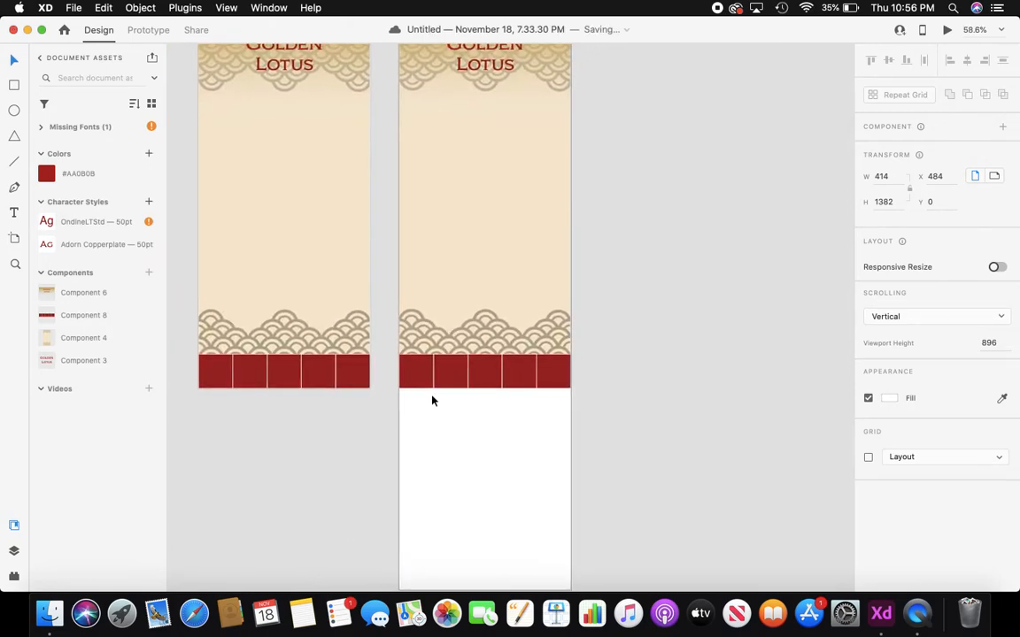
{"action": "scroll", "coordinate": [432, 401], "scroll_direction": "up", "scroll_amount": 3}
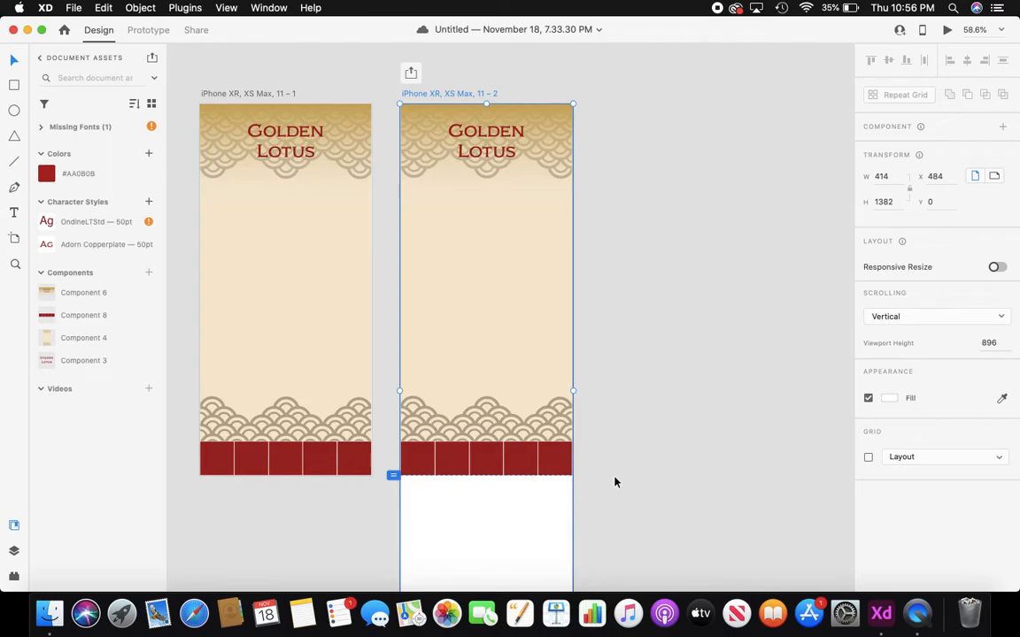
{"action": "scroll", "coordinate": [666, 478], "scroll_direction": "down", "scroll_amount": 2}
{"action": "scroll", "coordinate": [667, 480], "scroll_direction": "down", "scroll_amount": 2}
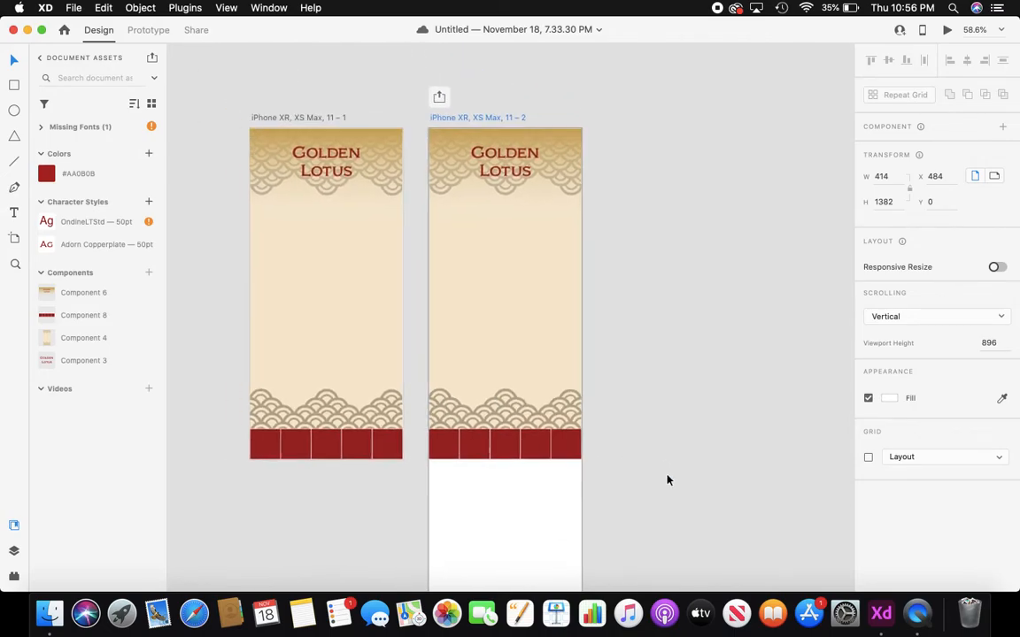
{"action": "scroll", "coordinate": [667, 480], "scroll_direction": "down", "scroll_amount": 3}
{"action": "scroll", "coordinate": [667, 480], "scroll_direction": "down", "scroll_amount": 2}
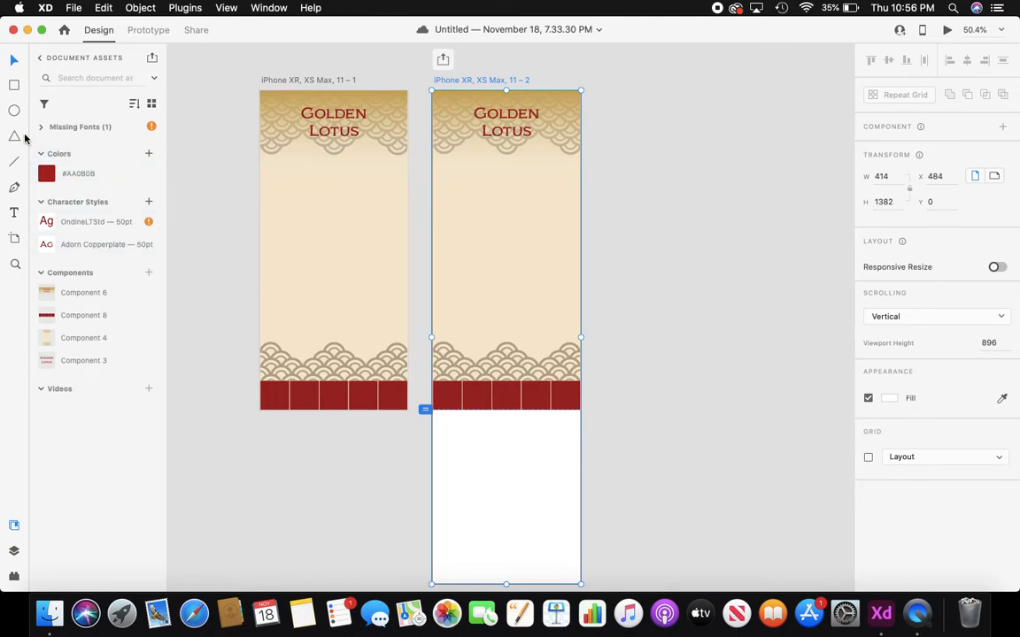
- Draw a rectangle below the header and fill it with red #AA0B0B
{"action": "left_click", "coordinate": [13, 86]}
{"action": "left_click_drag", "start_coordinate": [444, 168], "coordinate": [570, 207]}
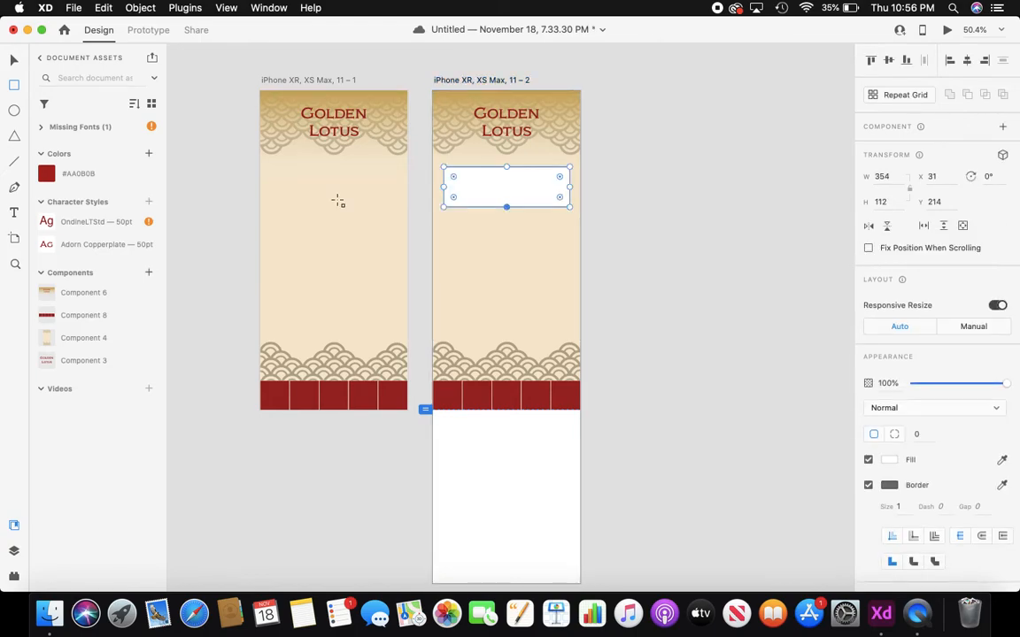
{"action": "left_click", "coordinate": [43, 175]}
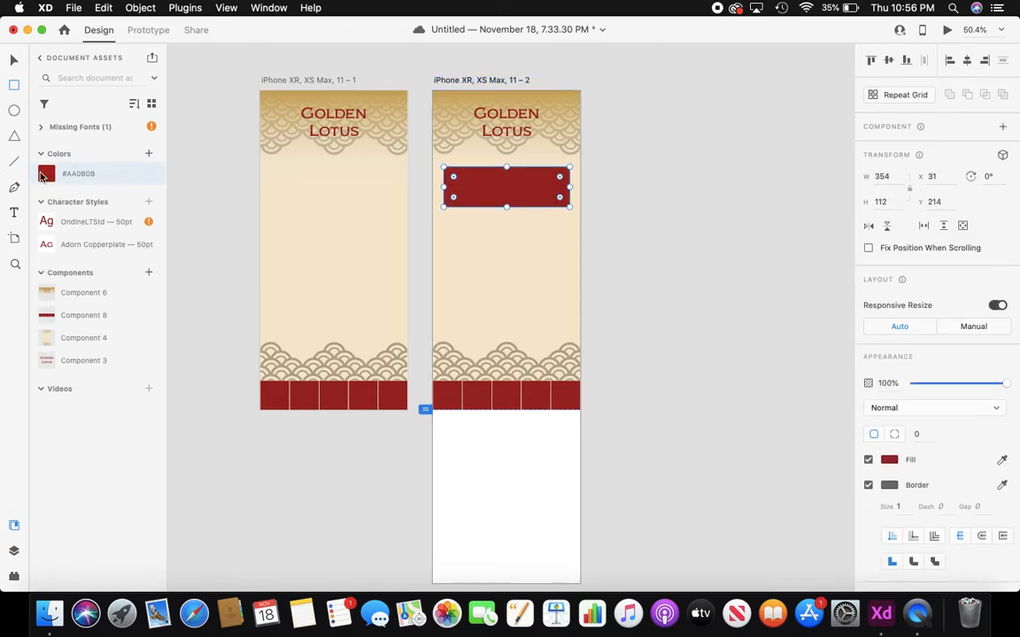
- Repeat the red box downward into eight rows, then ungroup them into separate boxes
{"action": "left_click", "coordinate": [873, 94]}
{"action": "left_click_drag", "start_coordinate": [506, 207], "coordinate": [517, 543]}
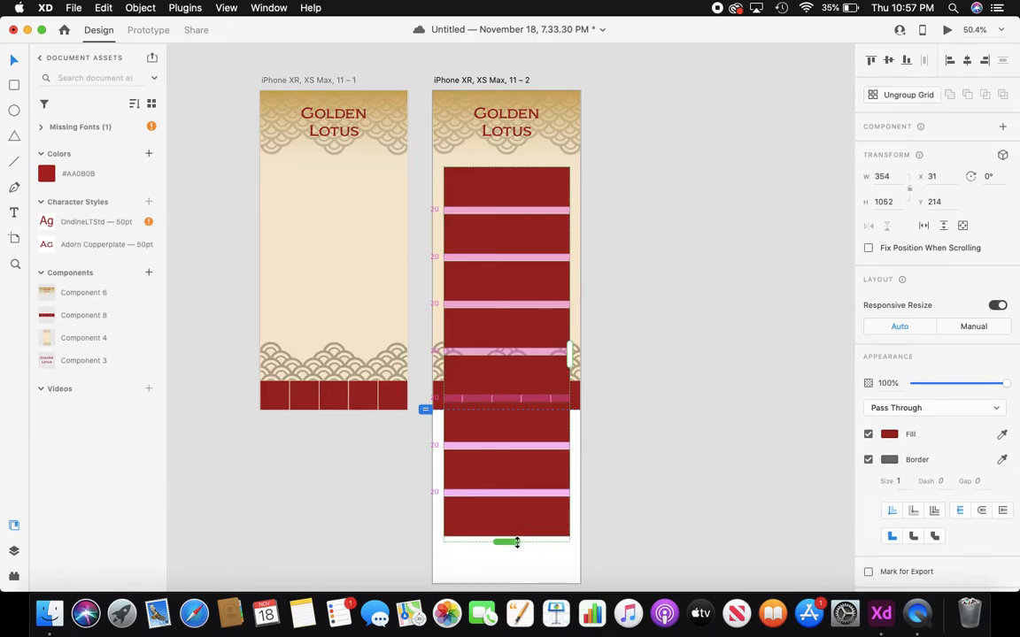
{"action": "left_click", "coordinate": [899, 96]}
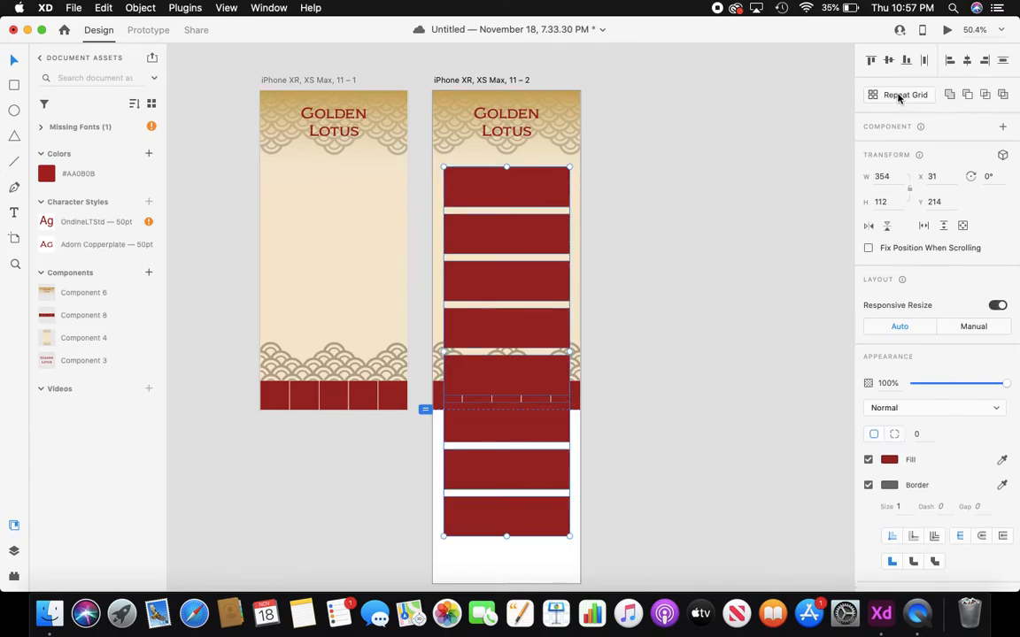
{"action": "left_click", "coordinate": [695, 355]}
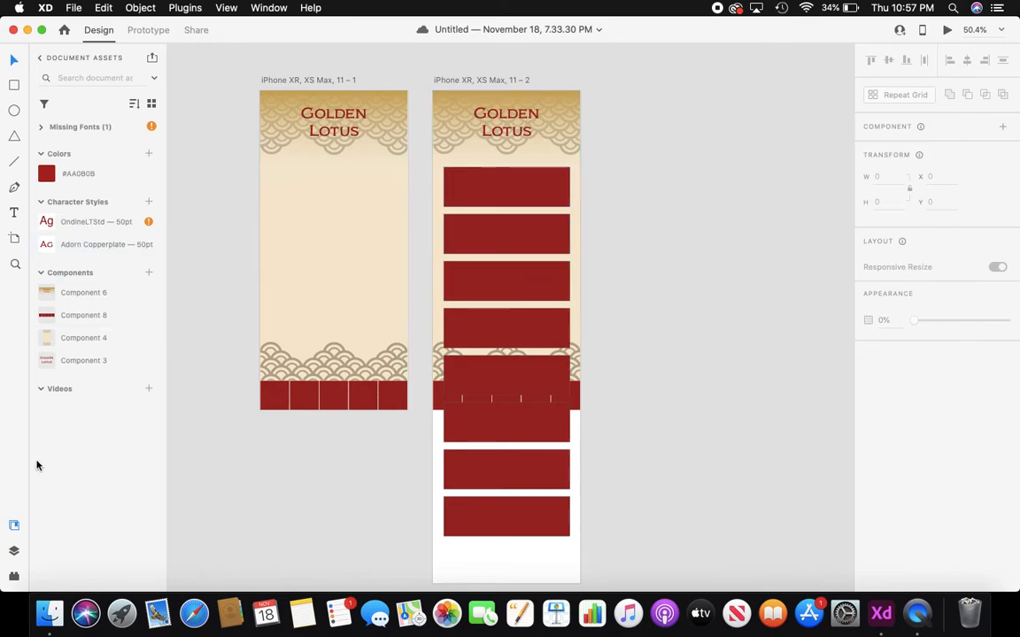
- In Layers, move all eight Rectangle 20 layers below Component 8 – 2
{"action": "key", "text": "super+y"}
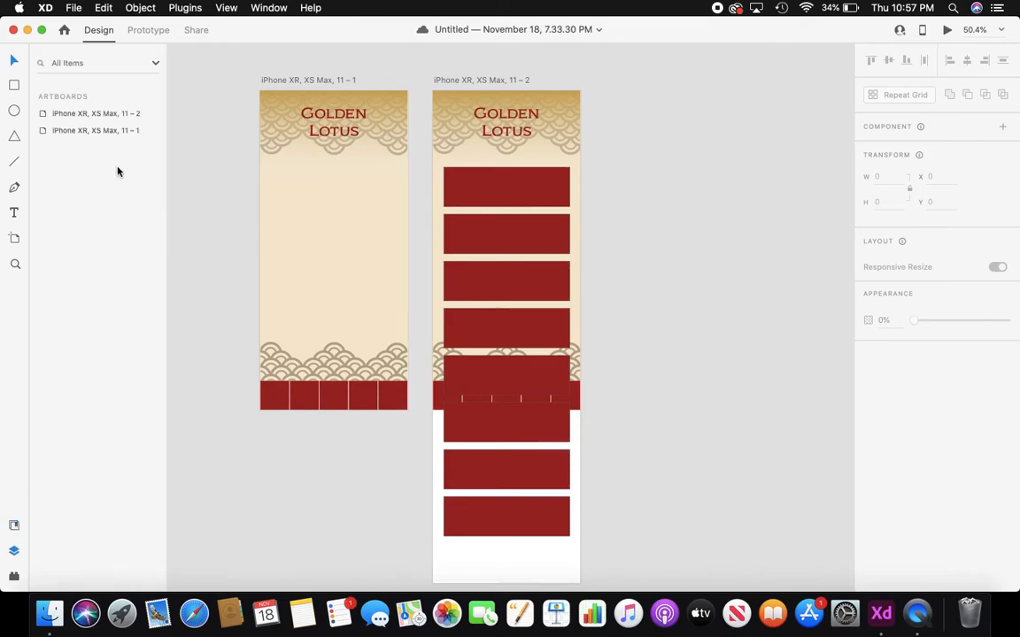
{"action": "double_click", "coordinate": [156, 118]}
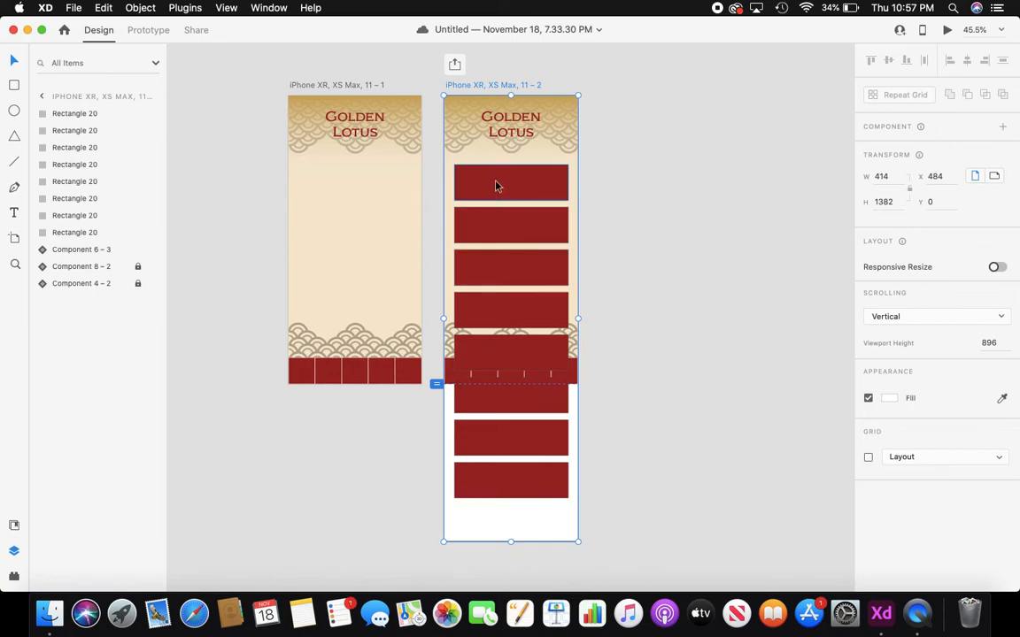
{"action": "left_click", "coordinate": [91, 116]}
{"action": "left_click", "coordinate": [94, 233], "text": "shift"}
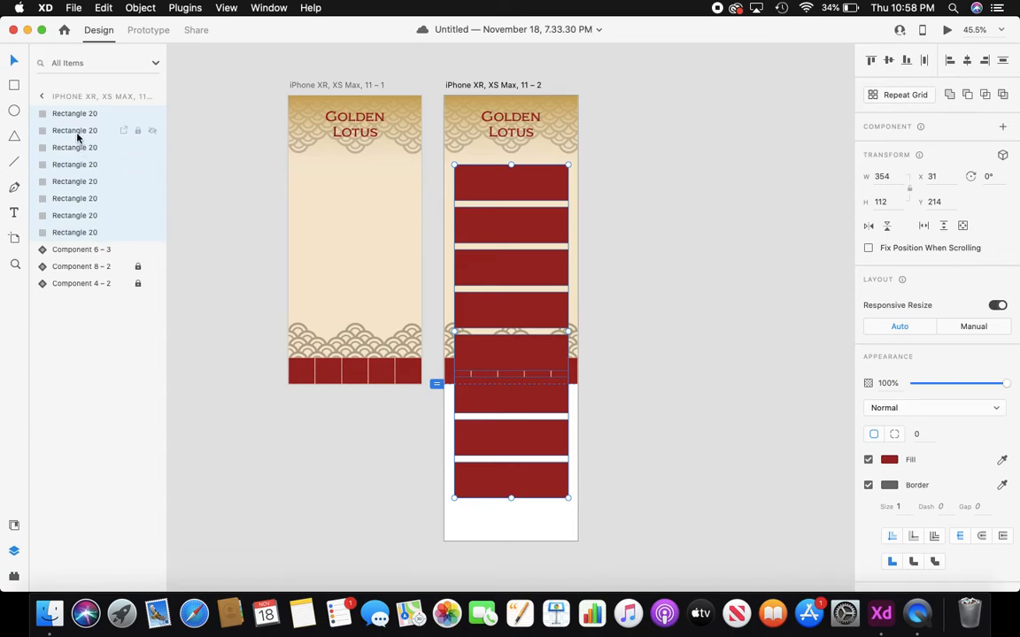
{"action": "left_click_drag", "start_coordinate": [82, 116], "coordinate": [88, 282]}
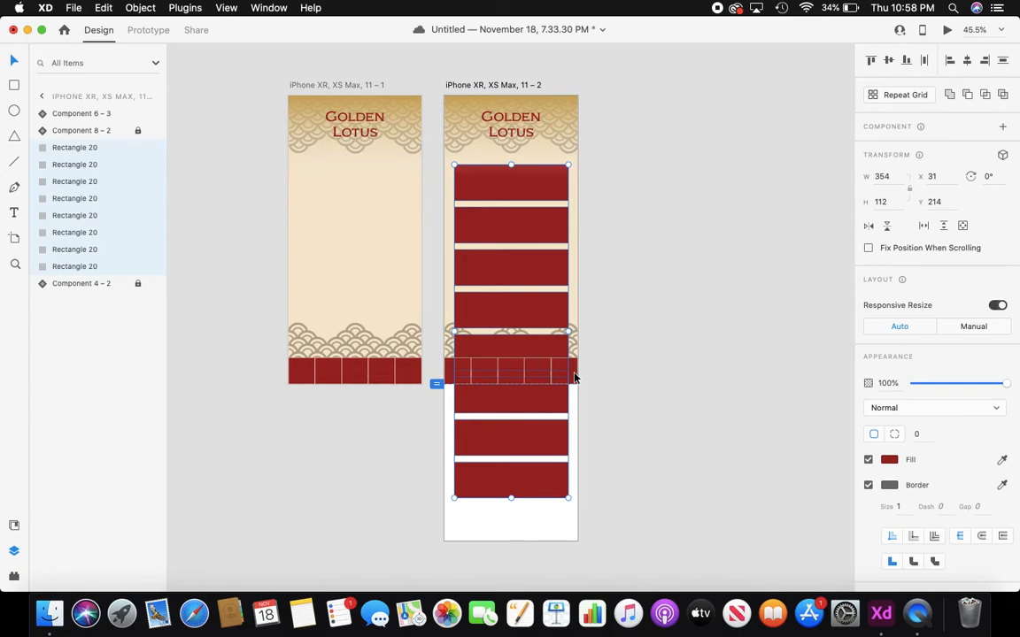
{"action": "left_click", "coordinate": [637, 343]}
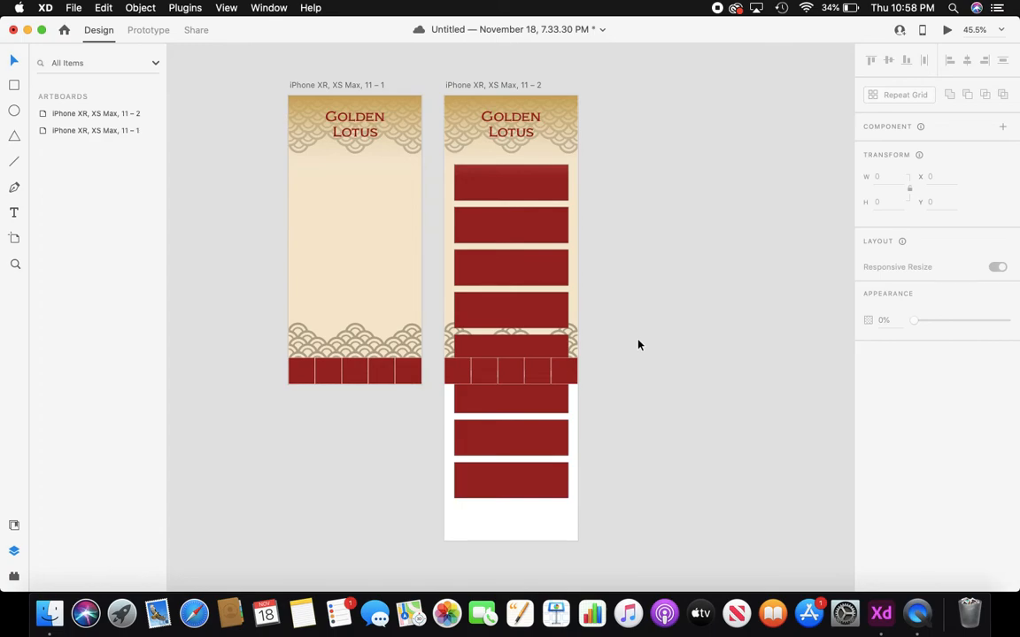
- In Prototype mode, set the second iPhone artboard as the home screen of Flow 1
{"action": "left_click", "coordinate": [148, 31]}
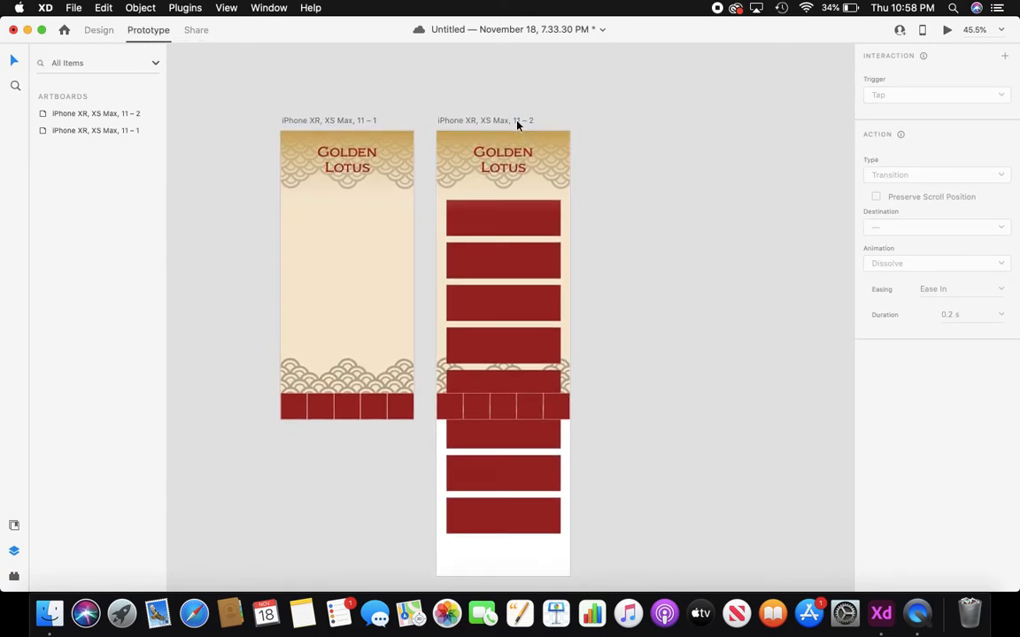
{"action": "left_click", "coordinate": [518, 121]}
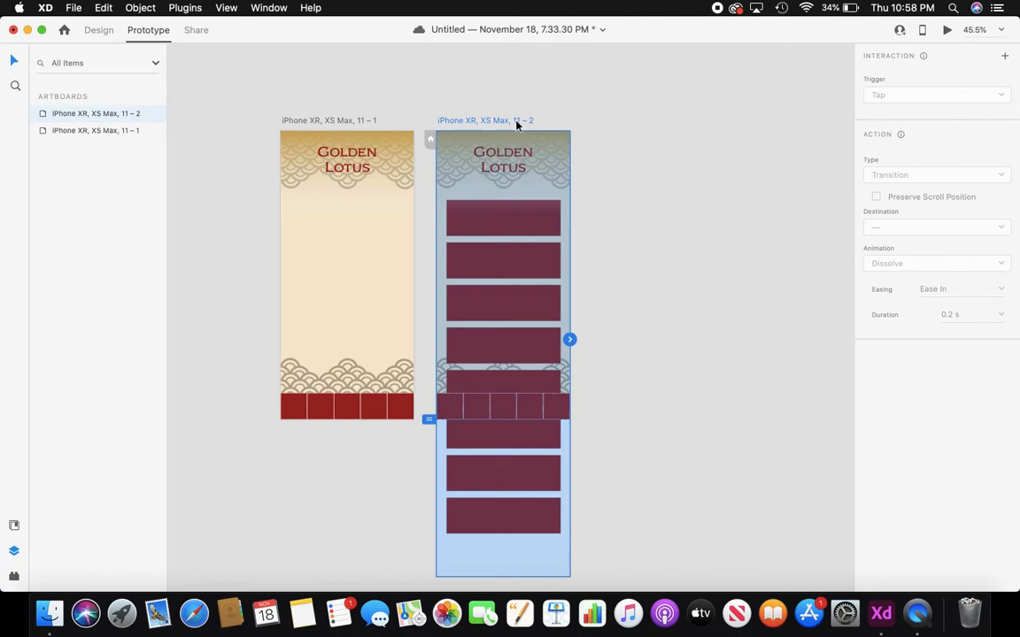
{"action": "left_click", "coordinate": [430, 142]}
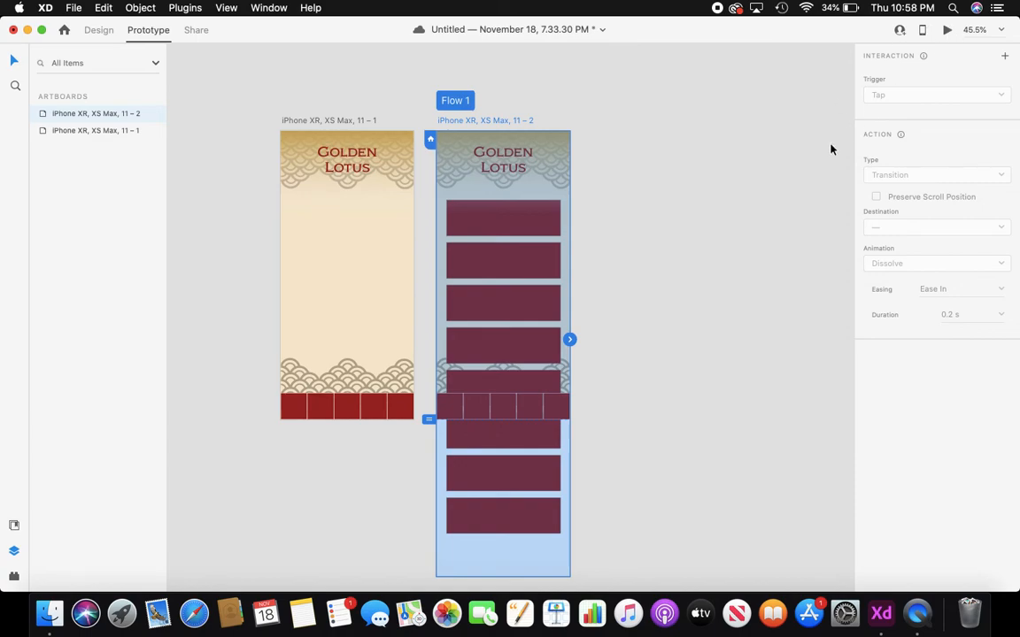
{"action": "left_click", "coordinate": [947, 31]}
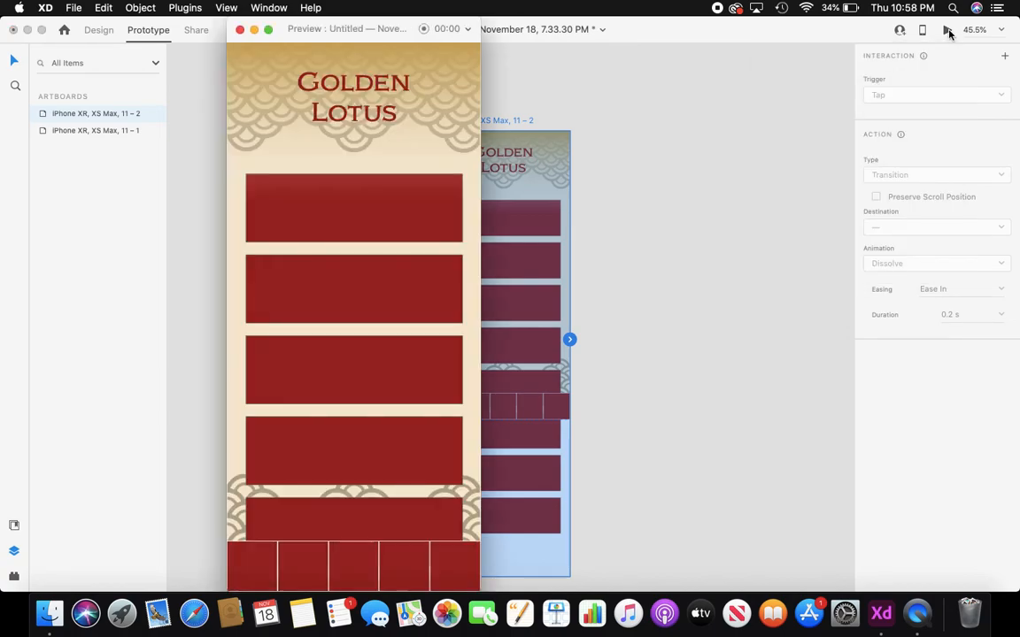
{"action": "scroll", "coordinate": [411, 324], "scroll_direction": "down", "scroll_amount": 3}
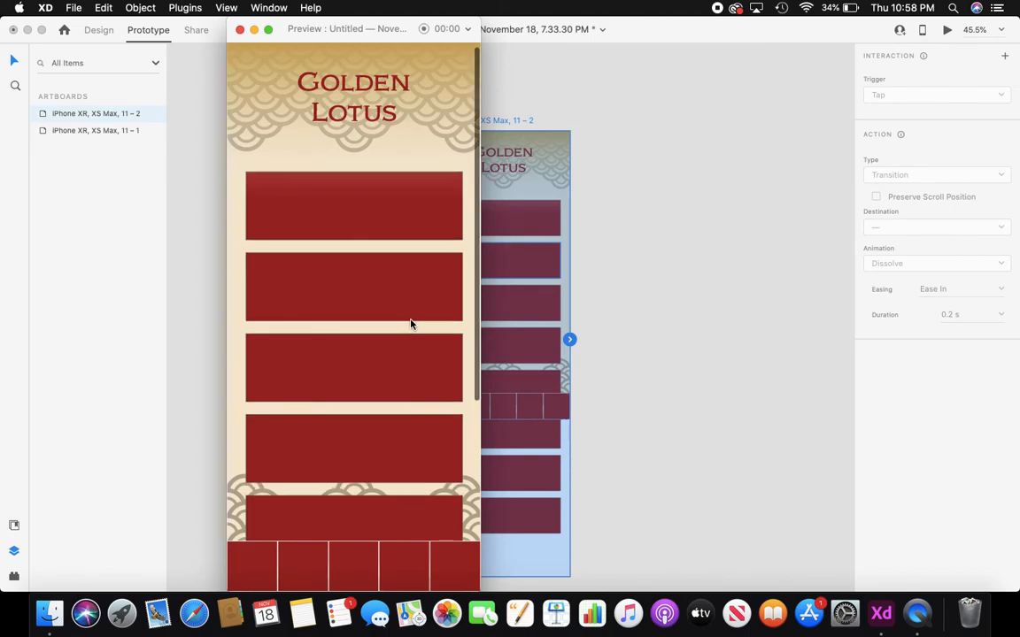
{"action": "scroll", "coordinate": [411, 324], "scroll_direction": "down", "scroll_amount": 3}
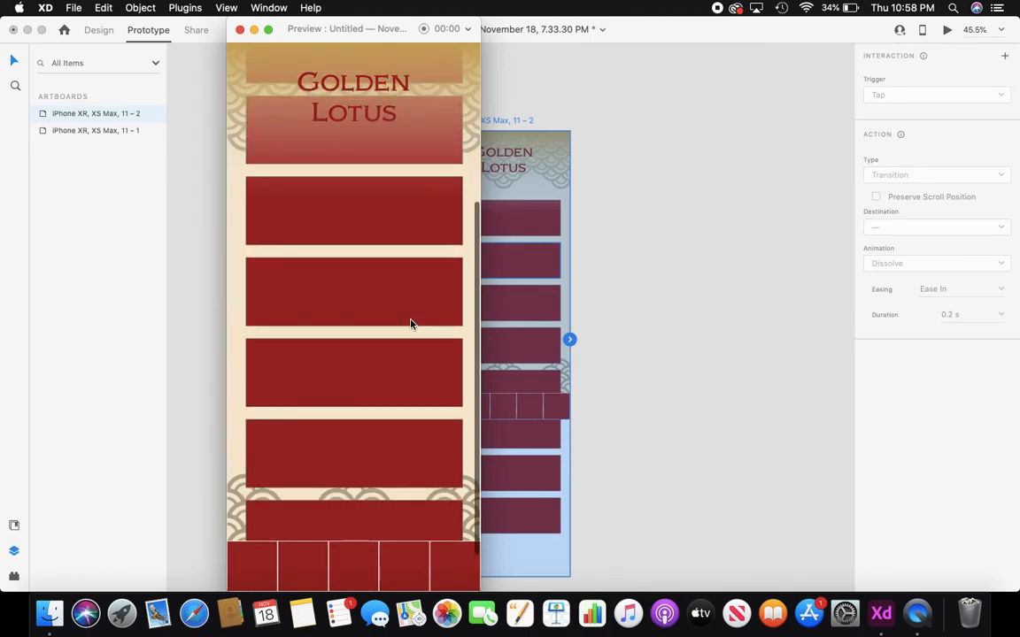
{"action": "scroll", "coordinate": [411, 324], "scroll_direction": "up", "scroll_amount": 5}
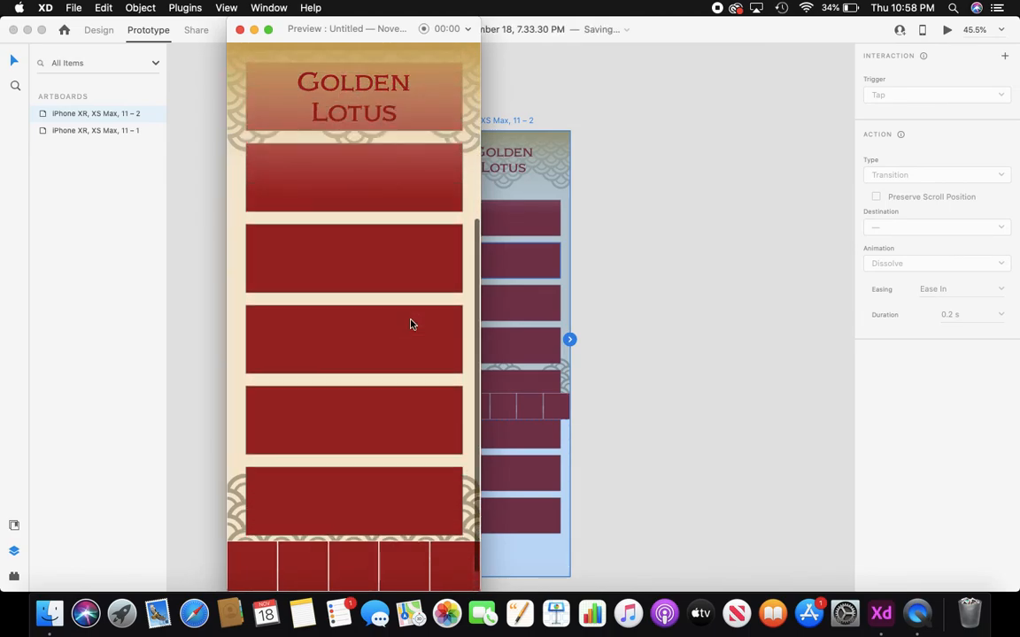
{"action": "scroll", "coordinate": [411, 324], "scroll_direction": "up", "scroll_amount": 2}
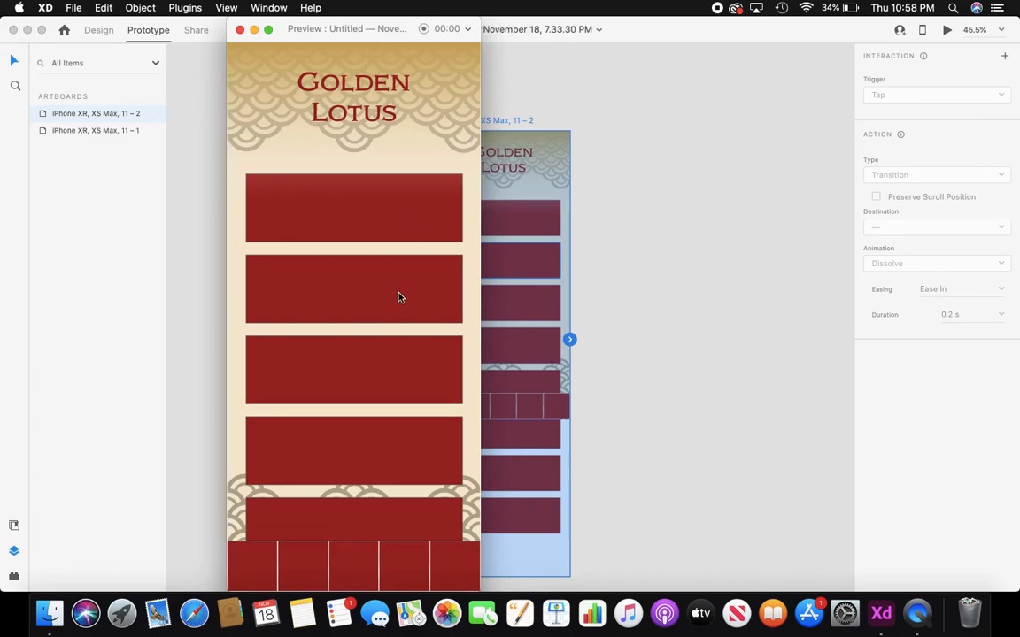
{"action": "scroll", "coordinate": [382, 415], "scroll_direction": "down", "scroll_amount": 3}
{"action": "scroll", "coordinate": [382, 414], "scroll_direction": "up", "scroll_amount": 3}
{"action": "scroll", "coordinate": [370, 356], "scroll_direction": "down", "scroll_amount": 2}
{"action": "scroll", "coordinate": [370, 356], "scroll_direction": "down", "scroll_amount": 4}
{"action": "scroll", "coordinate": [370, 355], "scroll_direction": "up", "scroll_amount": 5}
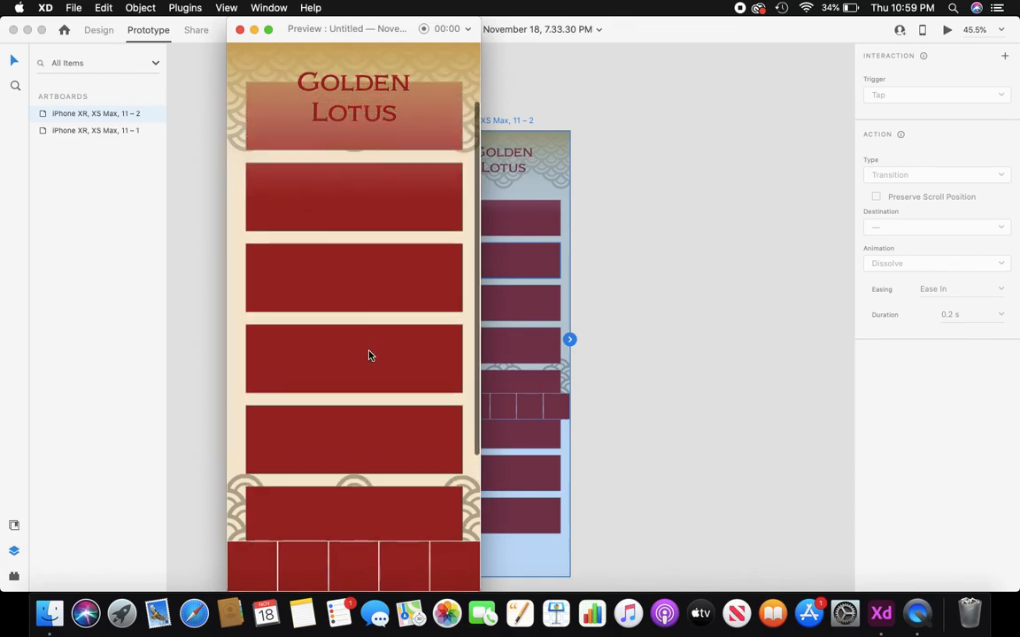
{"action": "scroll", "coordinate": [370, 356], "scroll_direction": "up", "scroll_amount": 1}
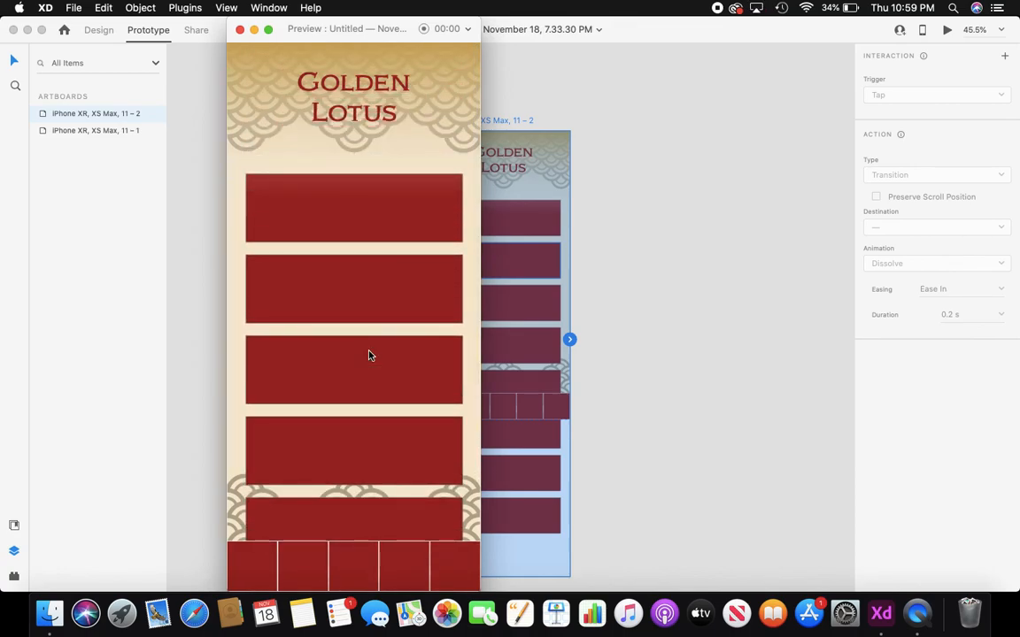
{"action": "scroll", "coordinate": [370, 355], "scroll_direction": "down", "scroll_amount": 3}
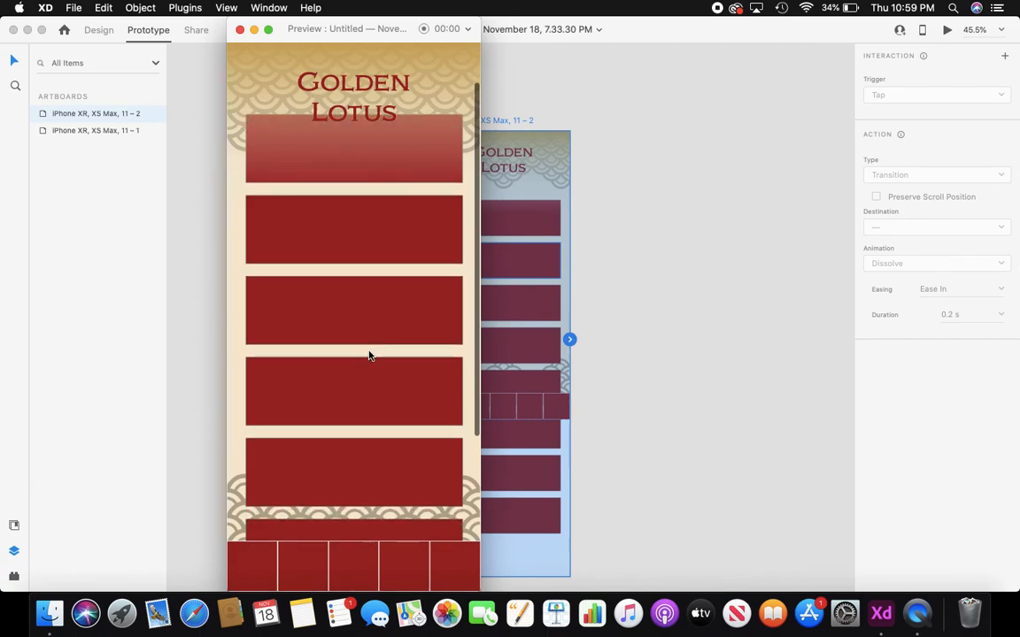
{"action": "scroll", "coordinate": [370, 356], "scroll_direction": "down", "scroll_amount": 1}
{"action": "scroll", "coordinate": [370, 355], "scroll_direction": "down", "scroll_amount": 1}
{"action": "scroll", "coordinate": [370, 355], "scroll_direction": "up", "scroll_amount": 1}
{"action": "scroll", "coordinate": [370, 356], "scroll_direction": "down", "scroll_amount": 2}
{"action": "scroll", "coordinate": [370, 356], "scroll_direction": "up", "scroll_amount": 1}
{"action": "scroll", "coordinate": [370, 356], "scroll_direction": "up", "scroll_amount": 1}
{"action": "scroll", "coordinate": [370, 355], "scroll_direction": "down", "scroll_amount": 2}
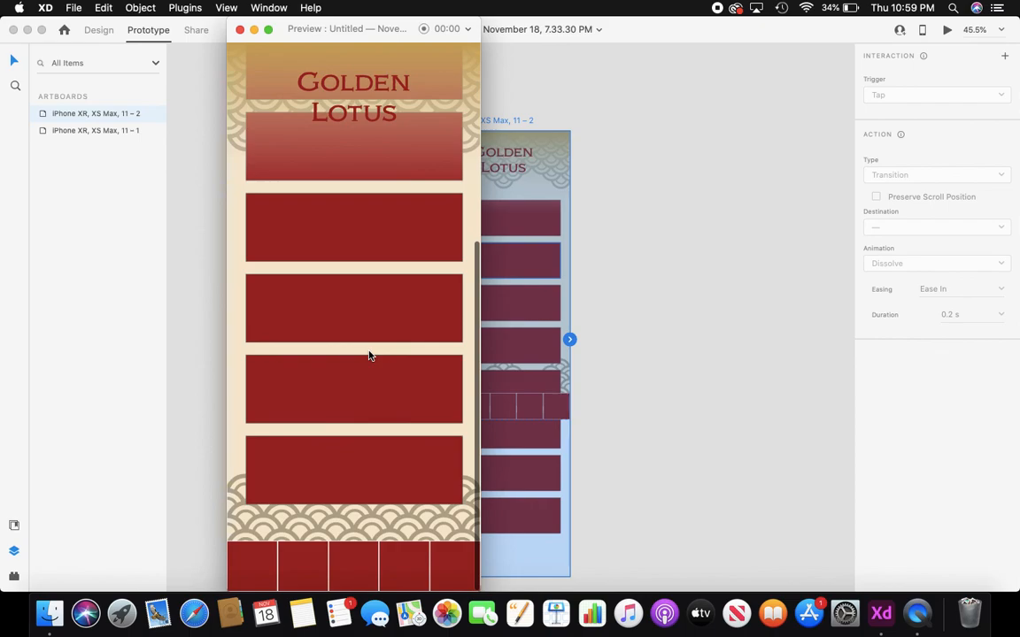
{"action": "scroll", "coordinate": [370, 356], "scroll_direction": "down", "scroll_amount": 1}
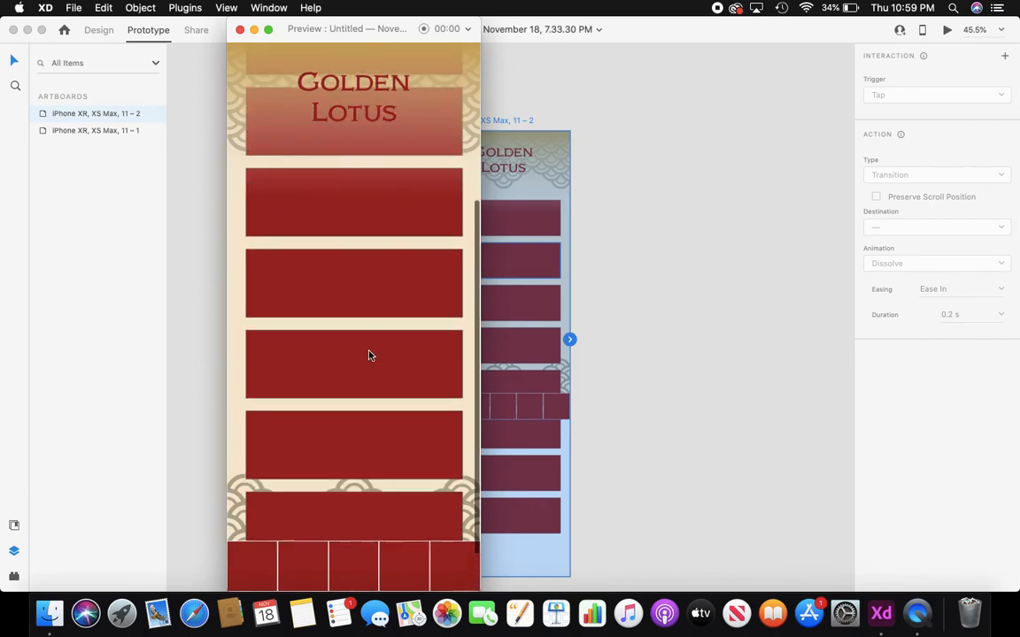
{"action": "scroll", "coordinate": [370, 356], "scroll_direction": "up", "scroll_amount": 2}
{"action": "scroll", "coordinate": [370, 356], "scroll_direction": "up", "scroll_amount": 2}
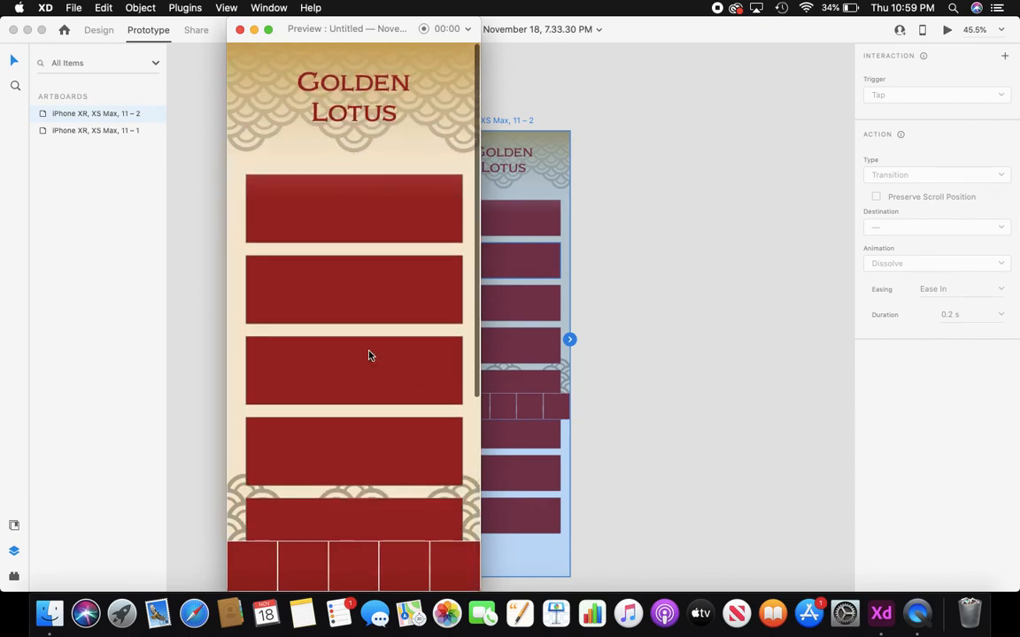